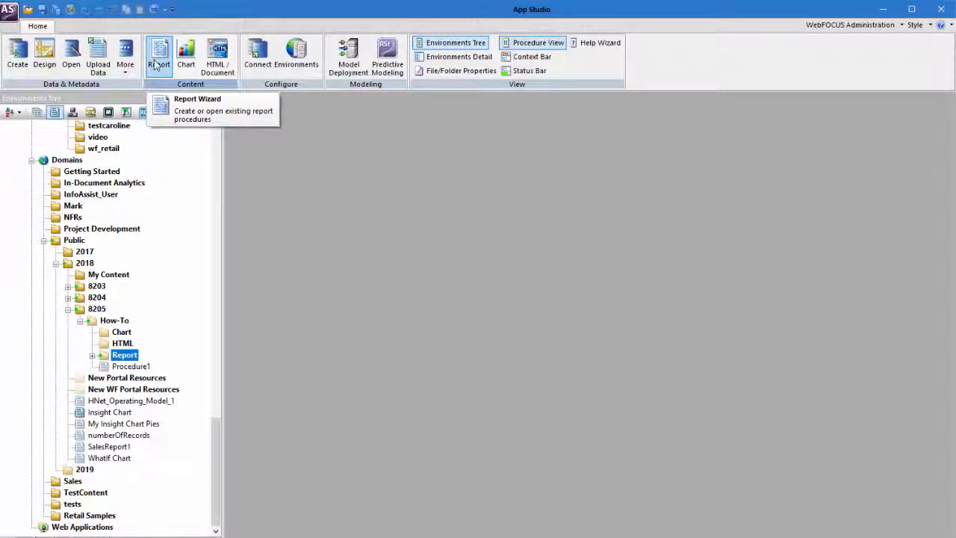
# Start a new report in the Report folder under Public > 2018 > 8205 > How-To.
pyautogui.click(156, 65)
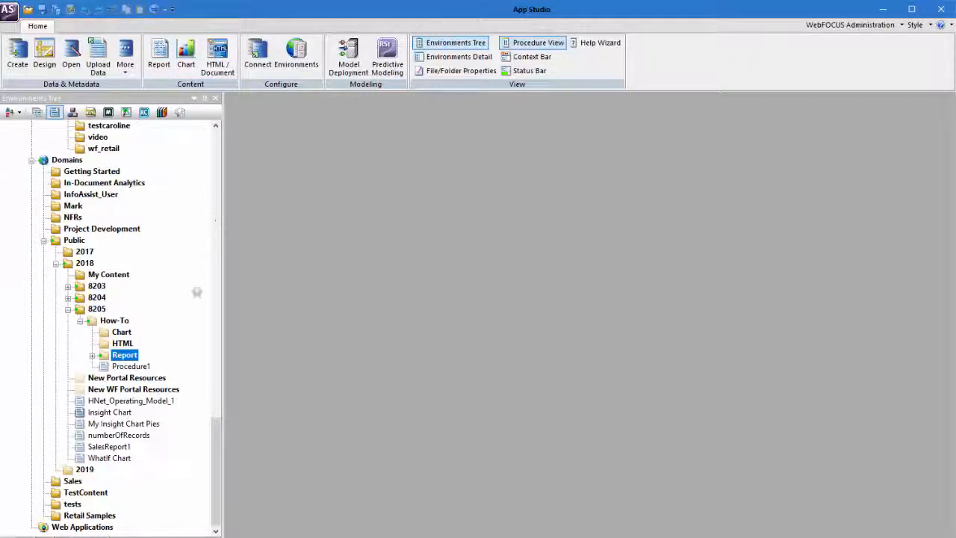
pyautogui.rightClick(136, 357)
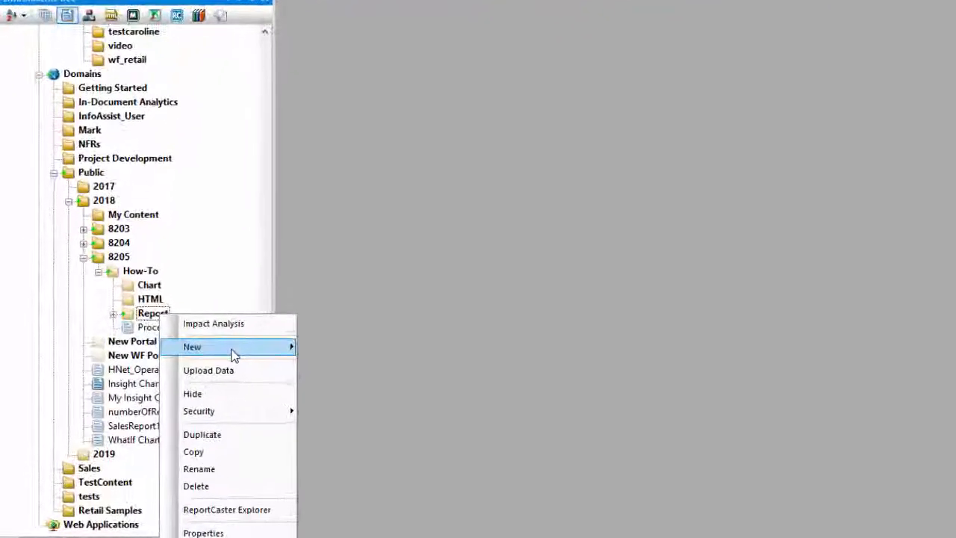
pyautogui.moveTo(190, 381)
pyautogui.moveTo(368, 349)
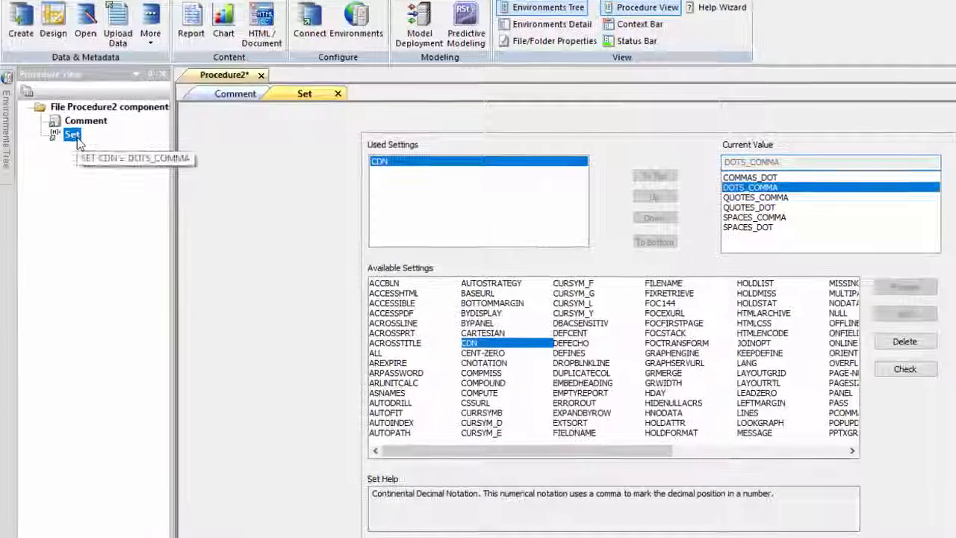
pyautogui.rightClick(78, 143)
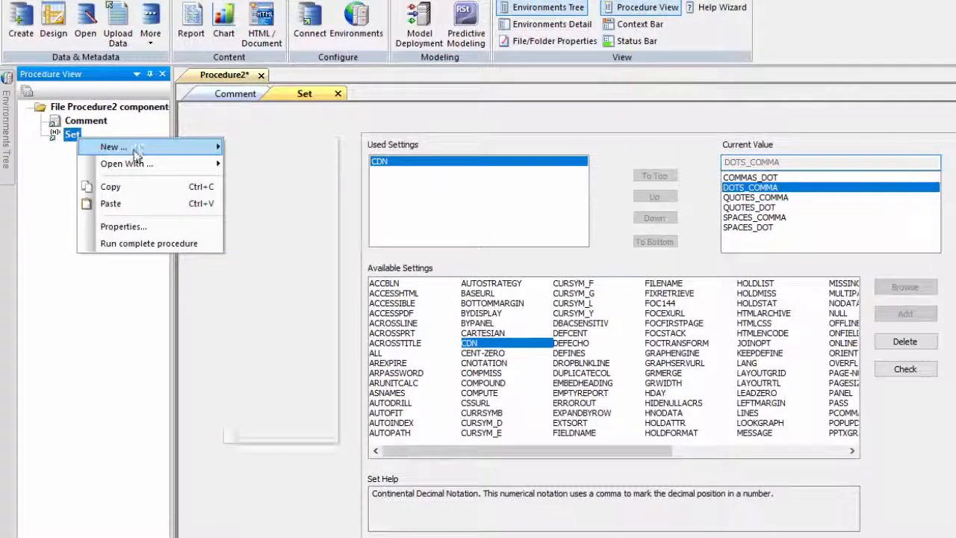
pyautogui.moveTo(149, 146)
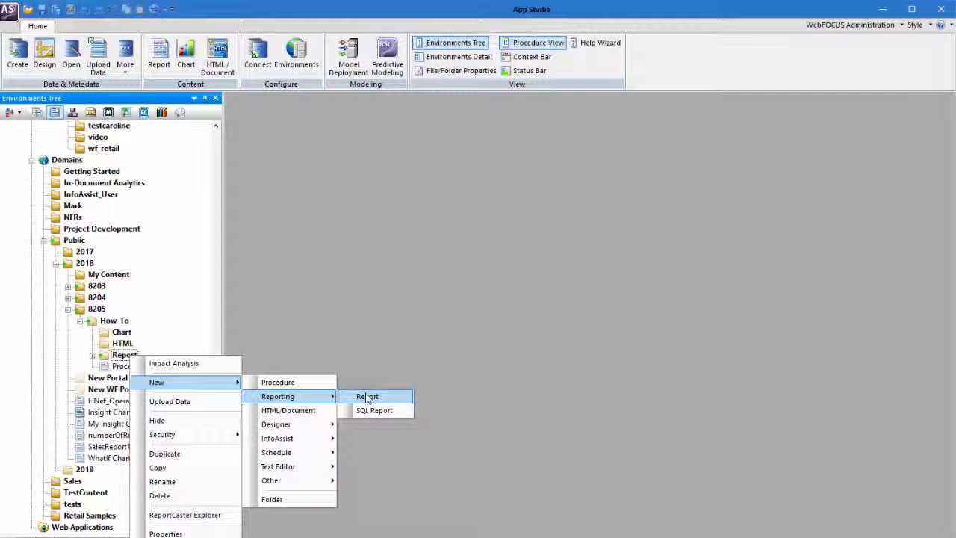
pyautogui.click(366, 397)
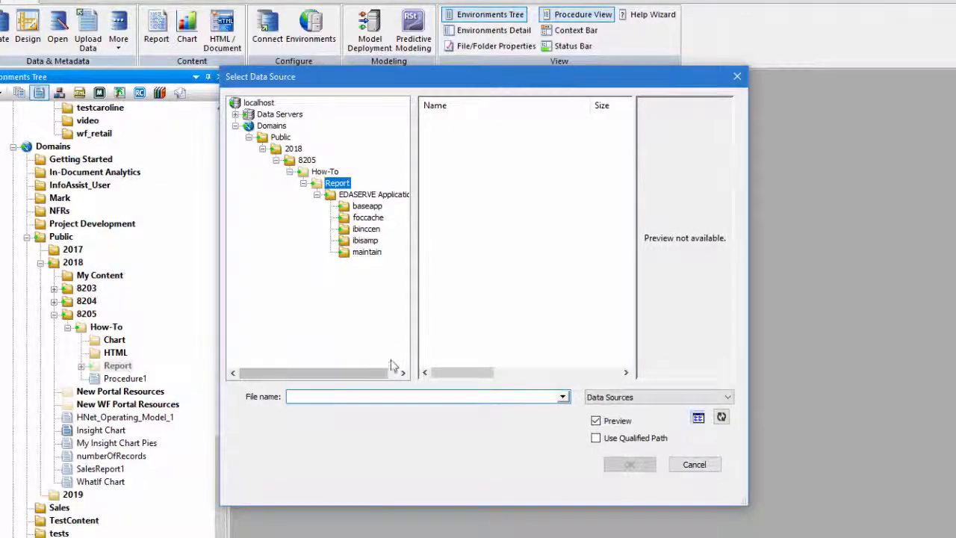
# Choose wf_retail_lite.mas from the ibisamp application as the report's data source.
pyautogui.click(364, 239)
pyautogui.moveTo(625, 125); pyautogui.dragTo(626, 307)
pyautogui.click(472, 219)
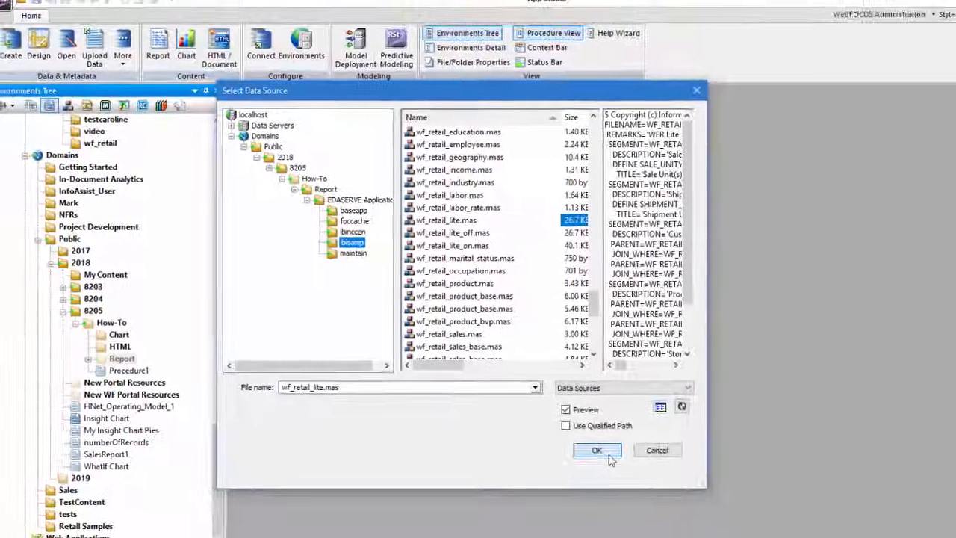
pyautogui.click(629, 464)
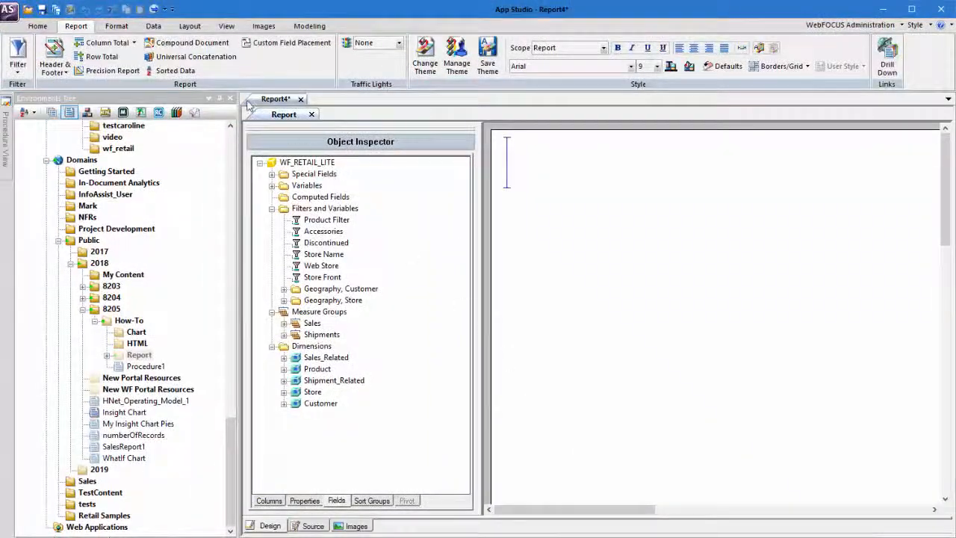
# Collapse the environments tree and add Product,Category and Product,Subcategory from the Product dimension to the report.
pyautogui.click(218, 99)
pyautogui.click(59, 369)
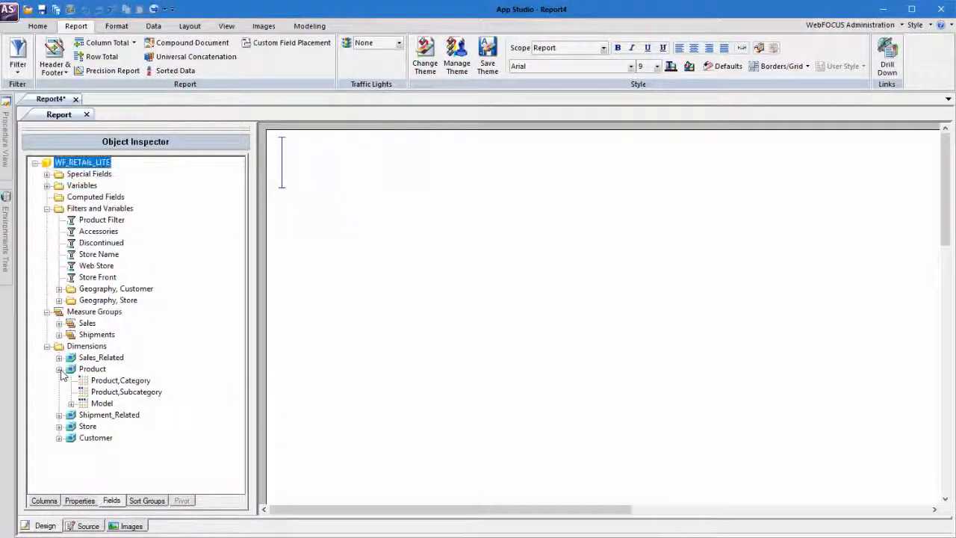
pyautogui.doubleClick(122, 380)
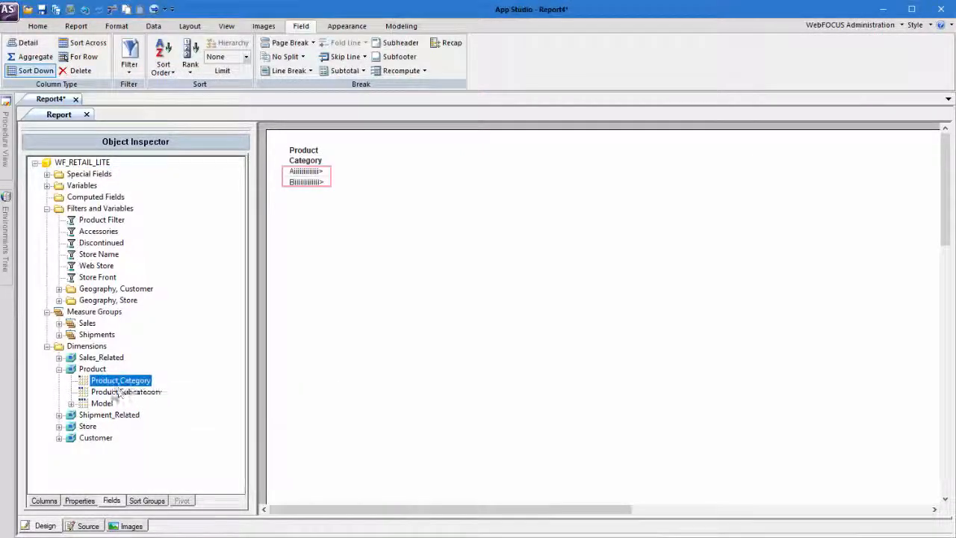
pyautogui.click(156, 391)
pyautogui.moveTo(157, 392); pyautogui.dragTo(347, 170)
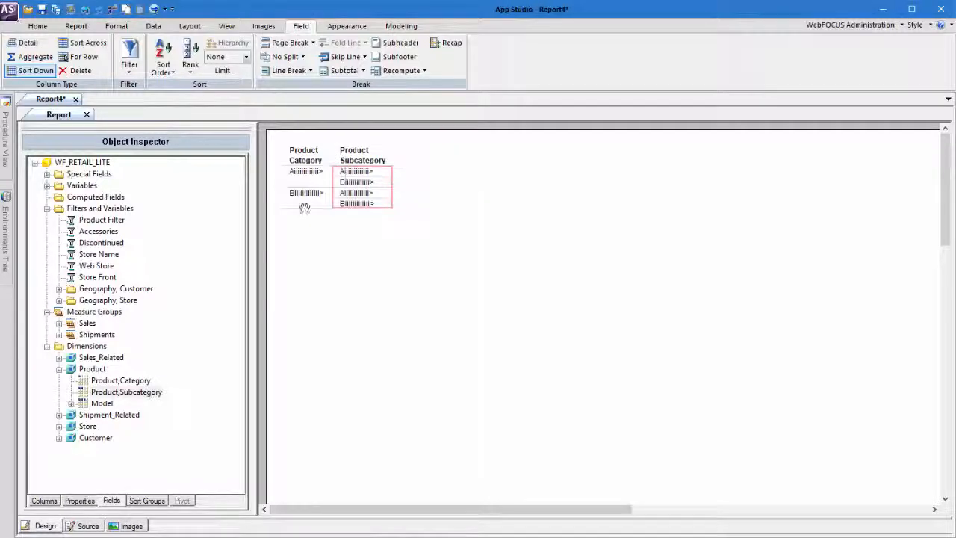
# Add the Quantity,Sold measure from the Sales group to the report and check the column types of the fields.
pyautogui.click(59, 322)
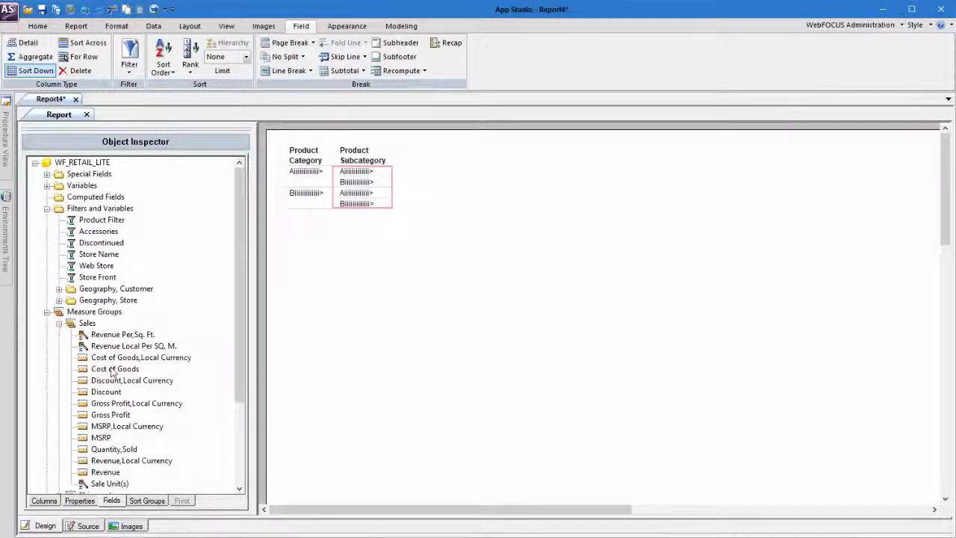
pyautogui.doubleClick(116, 449)
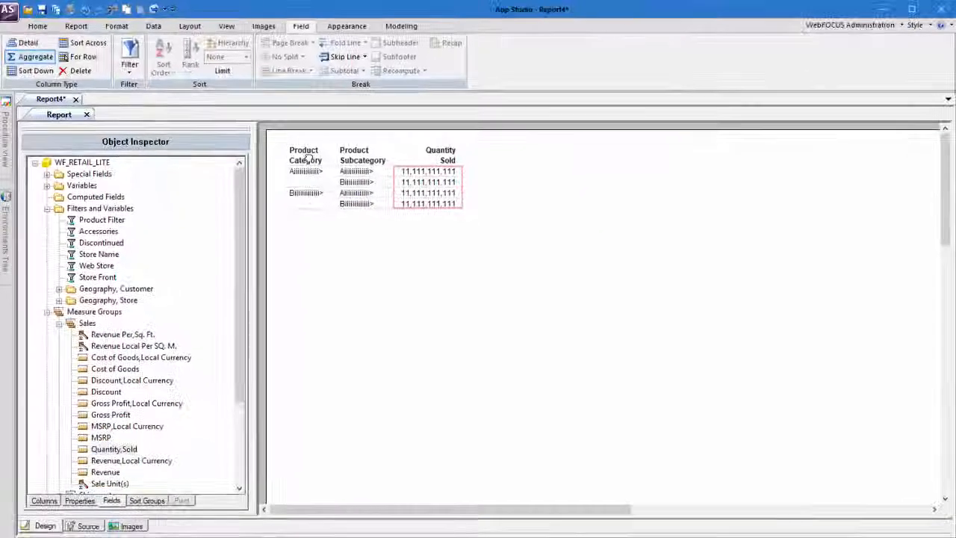
pyautogui.click(340, 173)
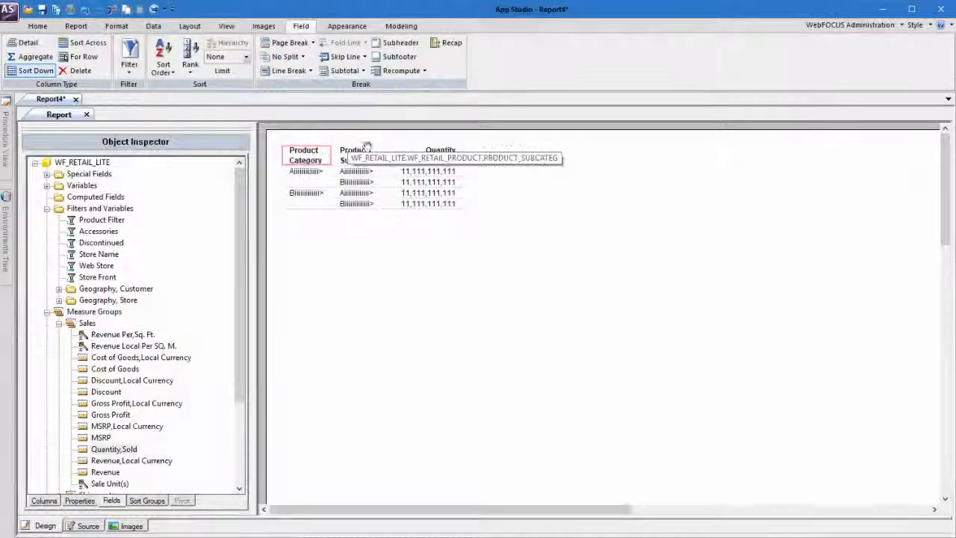
pyautogui.click(437, 152)
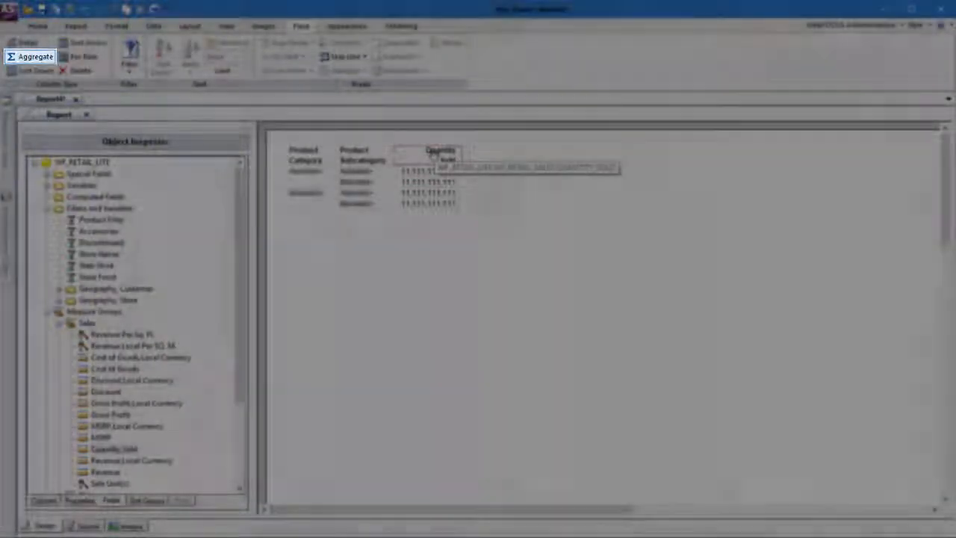
# Add Sale,Quarter from the simple transaction date dimension to the report and make it a Sort Across field.
pyautogui.scroll(-3, 148, 419)
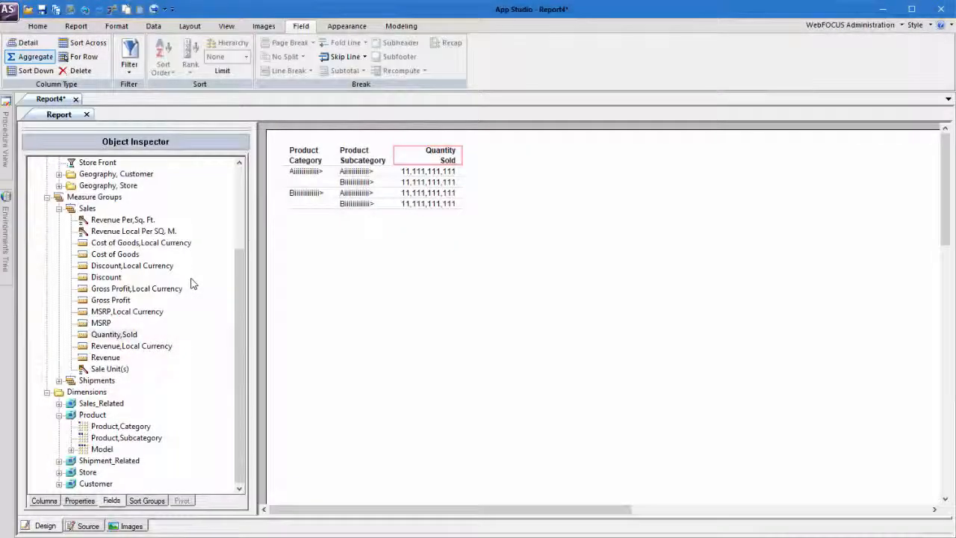
pyautogui.click(58, 404)
pyautogui.click(71, 416)
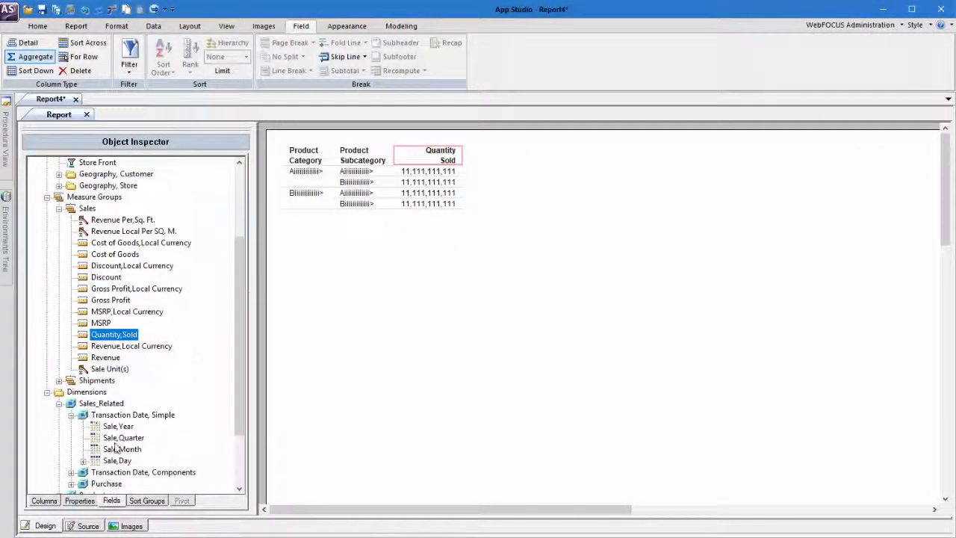
pyautogui.moveTo(119, 438); pyautogui.dragTo(371, 213)
pyautogui.click(86, 45)
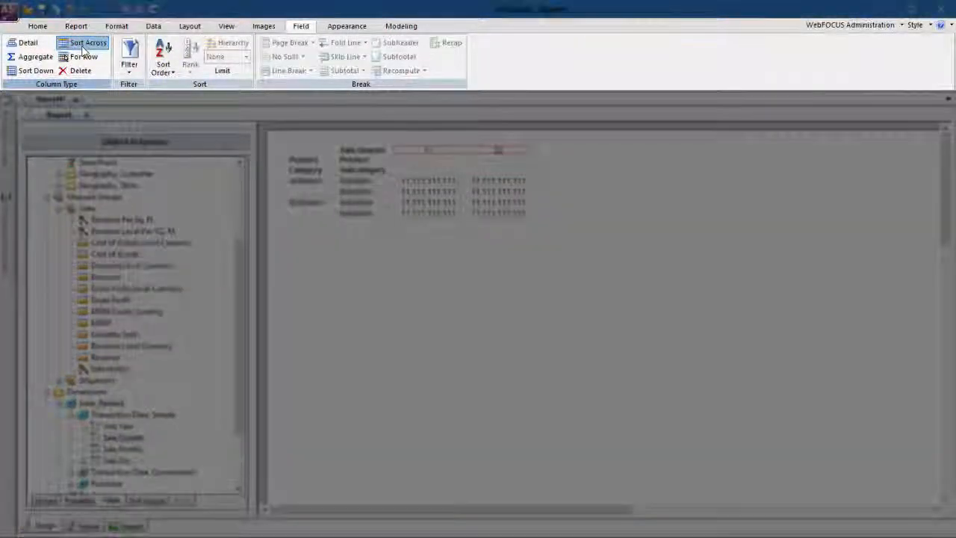
# Examine the available report, output format, data, layout and view settings, plus the field and appearance settings for the quantity column.
pyautogui.click(79, 27)
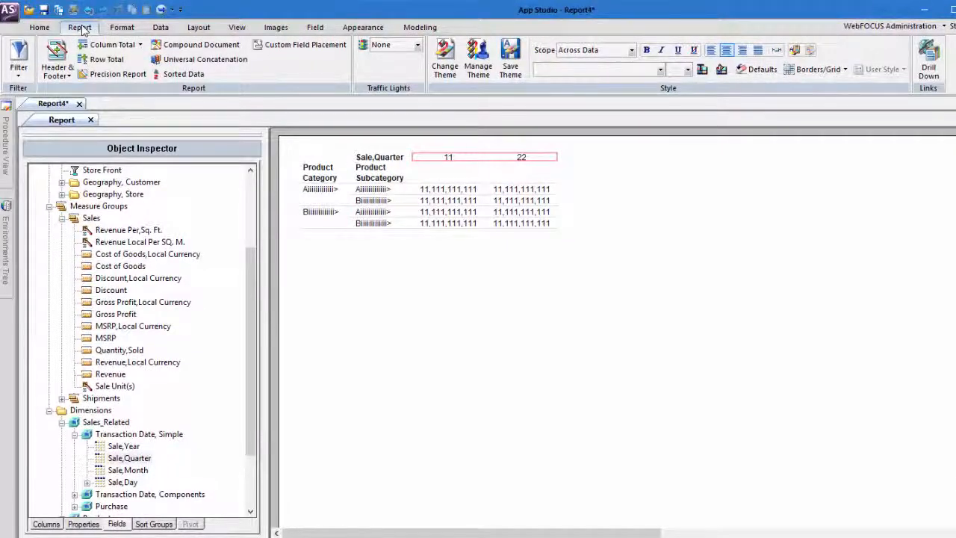
pyautogui.click(126, 28)
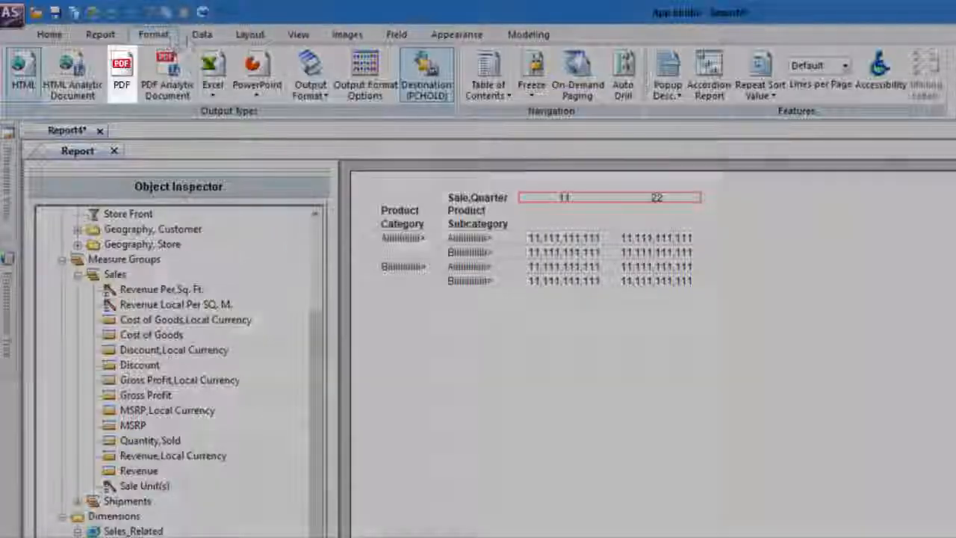
pyautogui.click(310, 89)
pyautogui.moveTo(333, 120)
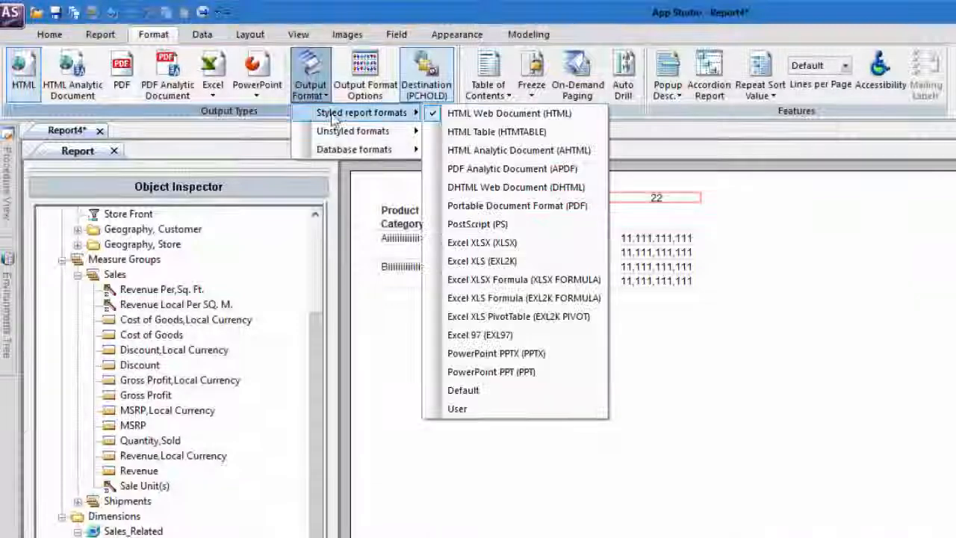
pyautogui.moveTo(342, 139)
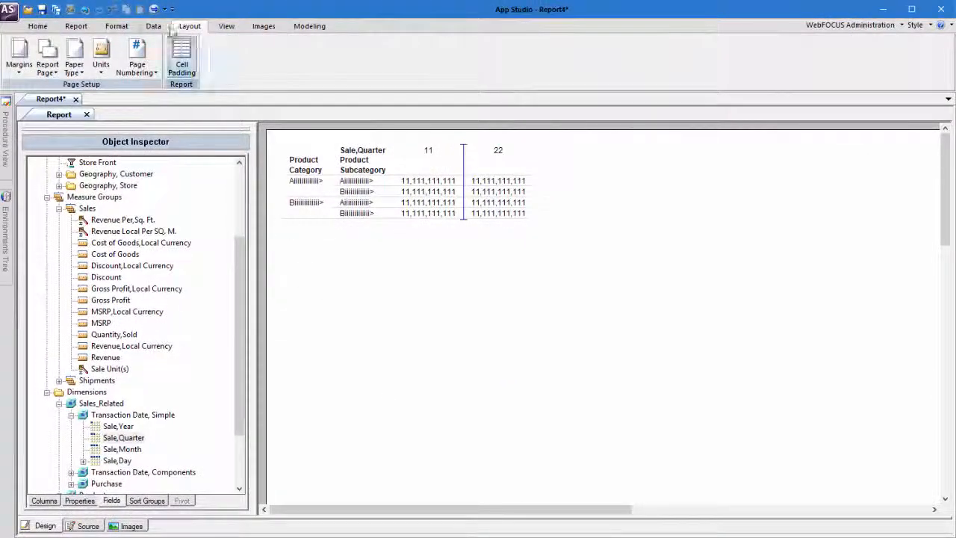
pyautogui.click(154, 28)
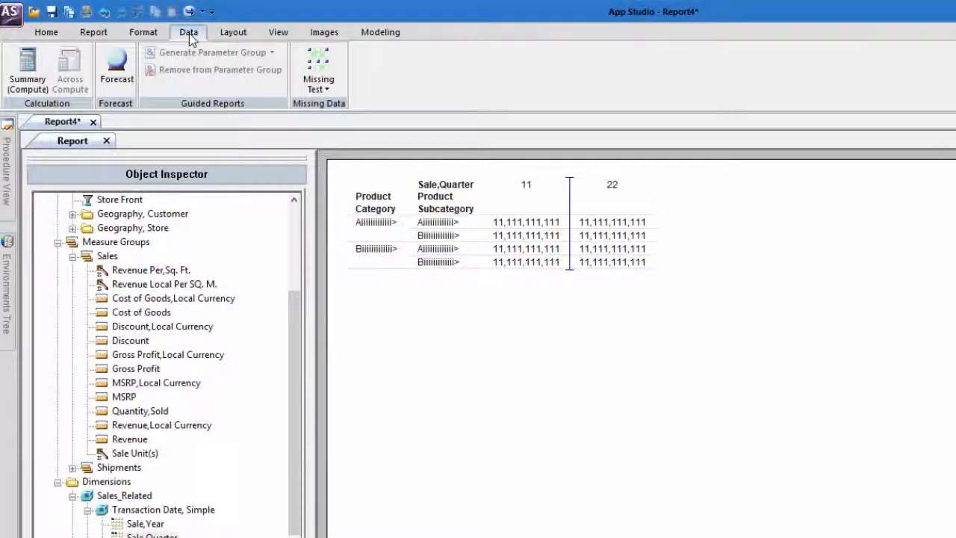
pyautogui.click(232, 32)
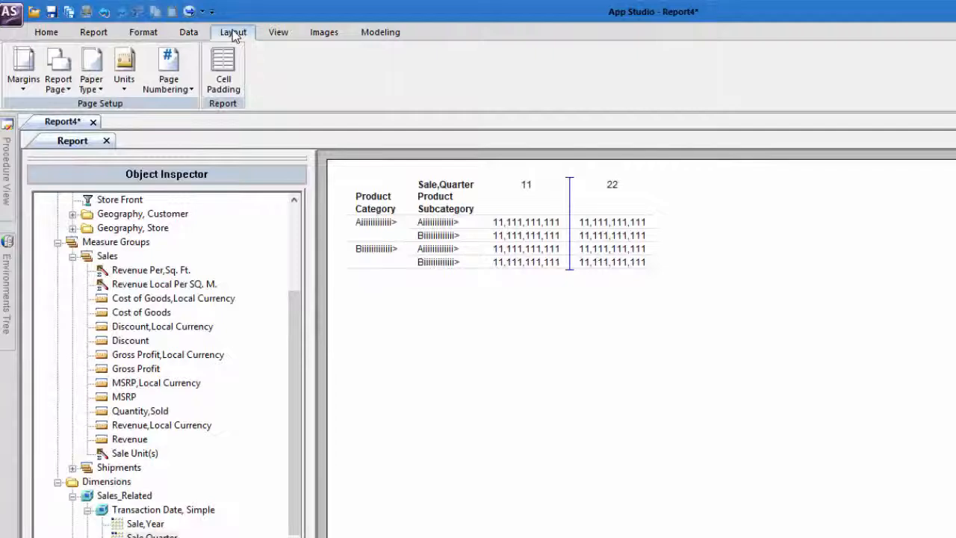
pyautogui.click(276, 33)
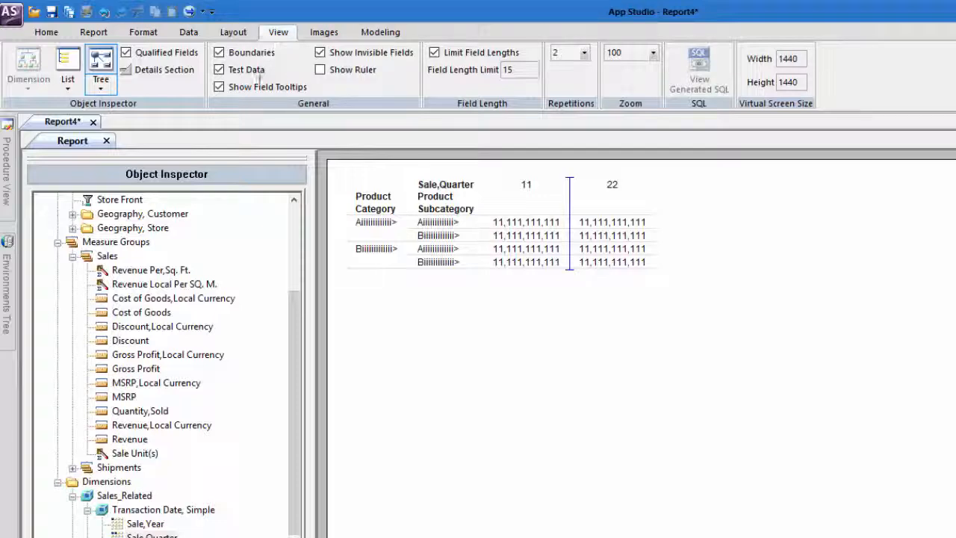
pyautogui.click(527, 236)
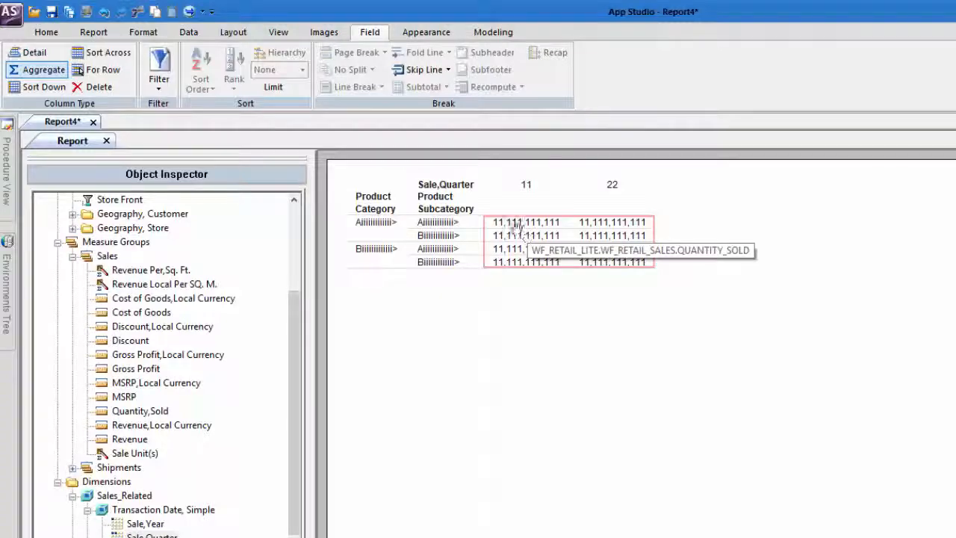
pyautogui.click(431, 32)
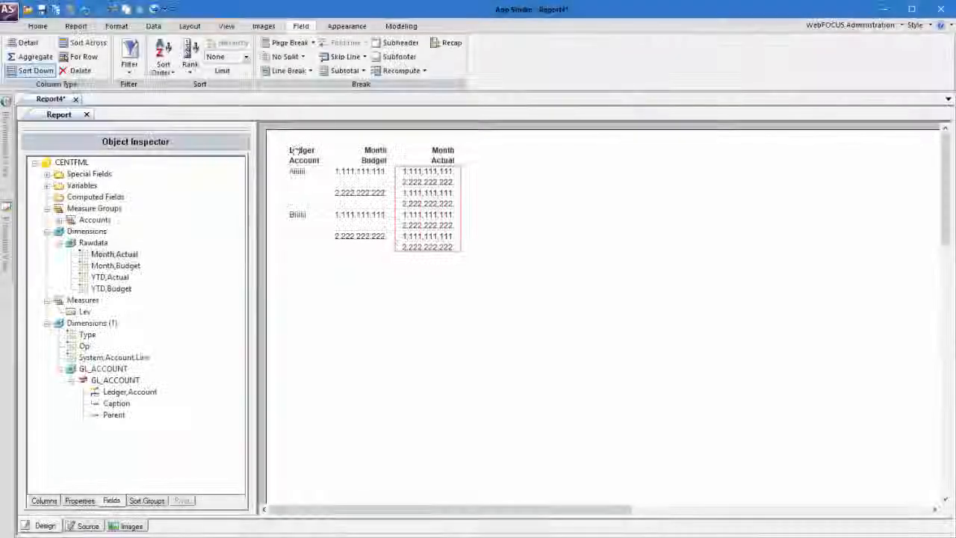
# In the CENTFML report, make Ledger Account a For Row field and add Gross Margin(2000) and Total Operating Expenses(3000) as matrix rows.
pyautogui.click(296, 154)
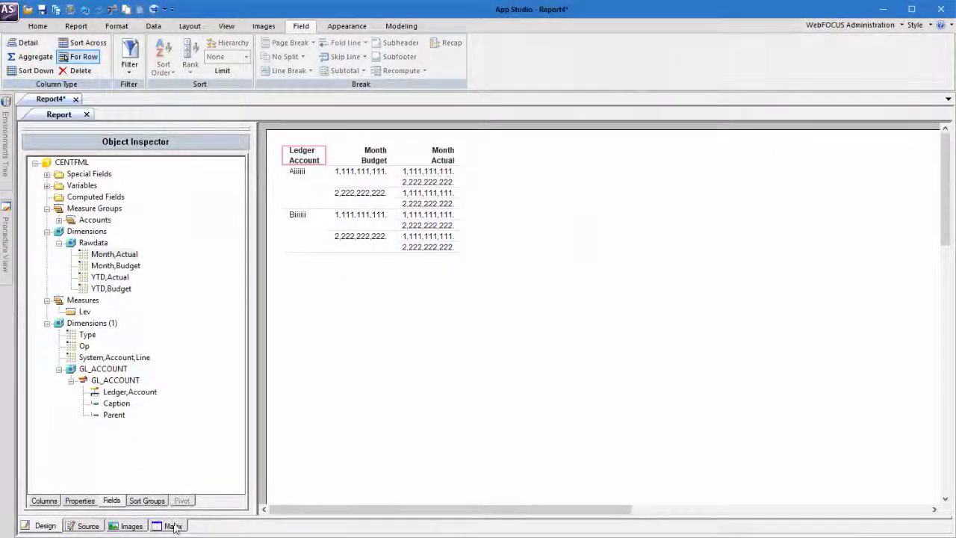
pyautogui.click(173, 526)
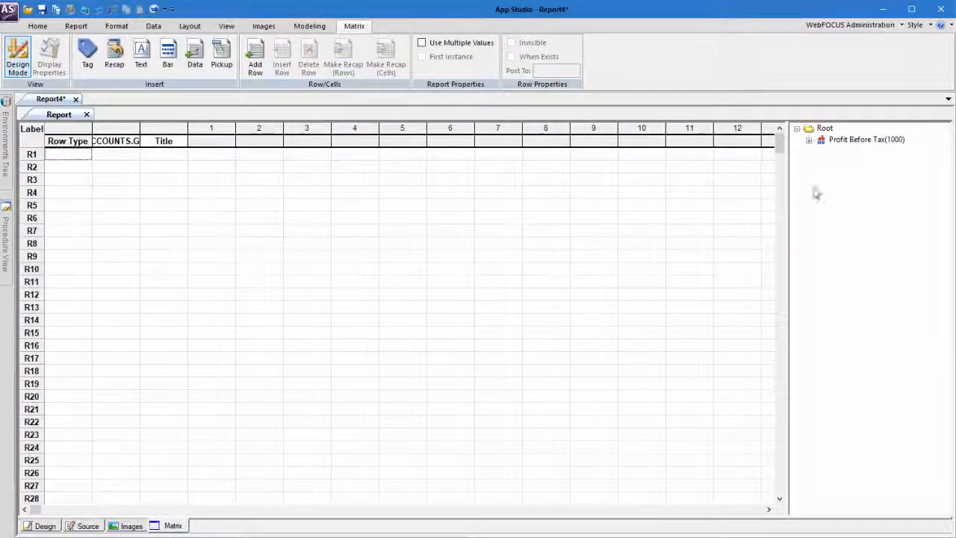
pyautogui.click(809, 139)
pyautogui.click(820, 151)
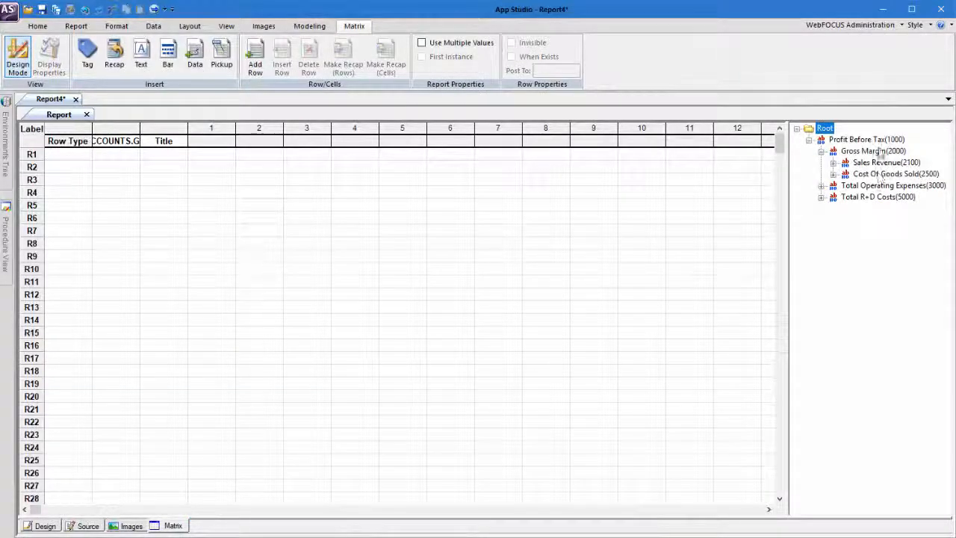
pyautogui.doubleClick(870, 151)
pyautogui.moveTo(858, 151); pyautogui.dragTo(84, 155)
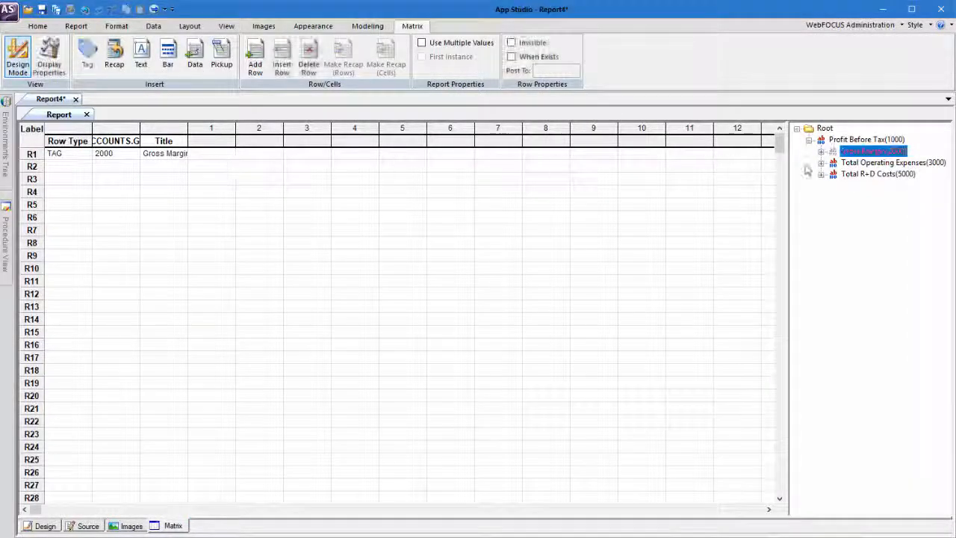
pyautogui.moveTo(866, 162); pyautogui.dragTo(77, 175)
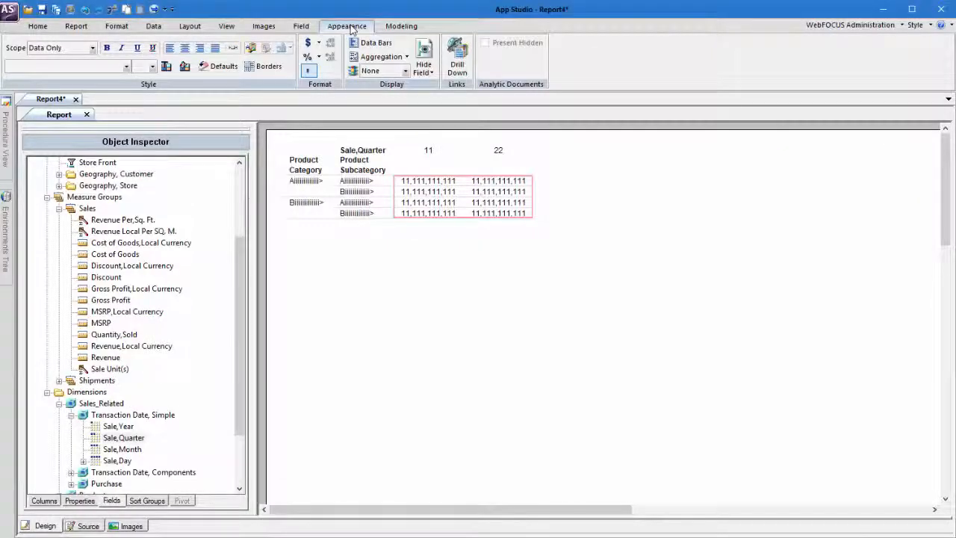
# Set the retail report's output type to HTML Analytic Document and examine its analytic document and modeling options.
pyautogui.click(122, 27)
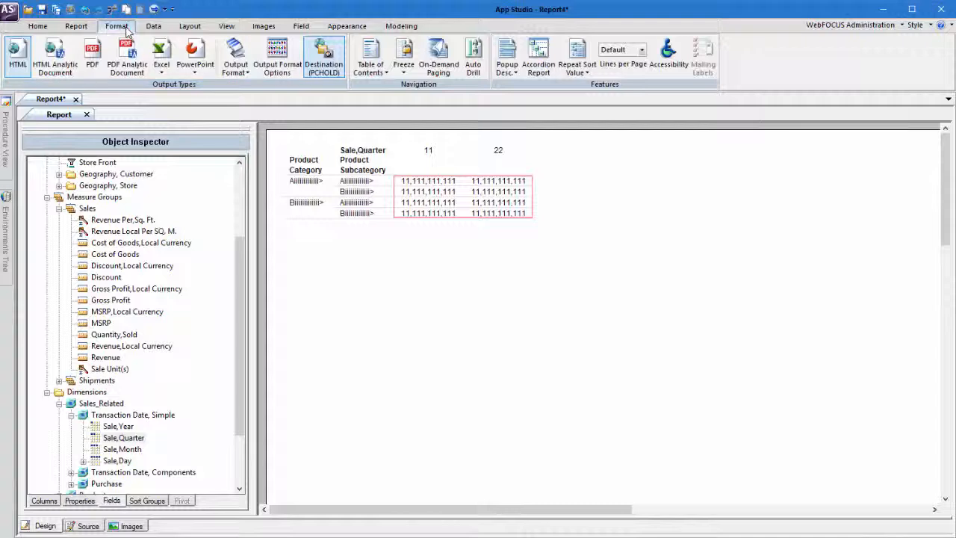
pyautogui.click(66, 58)
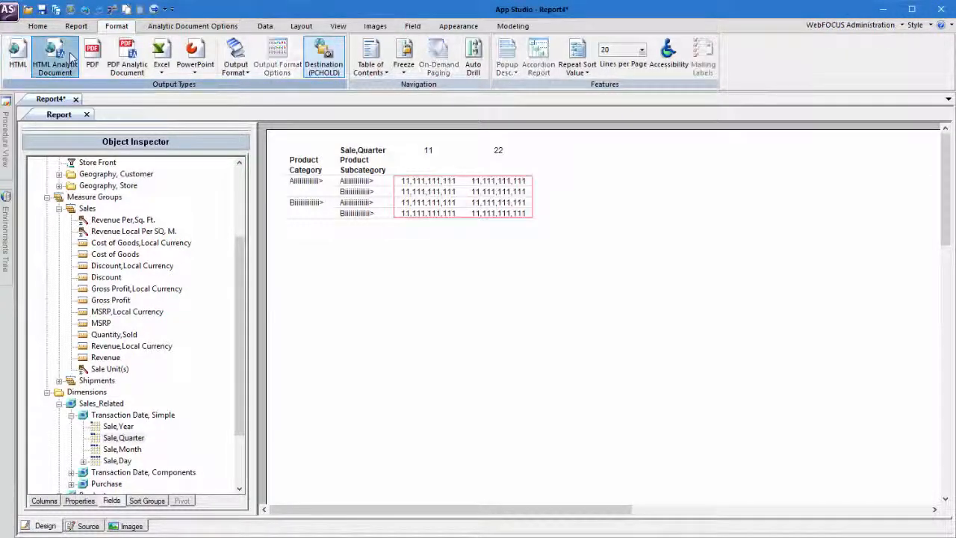
pyautogui.click(187, 27)
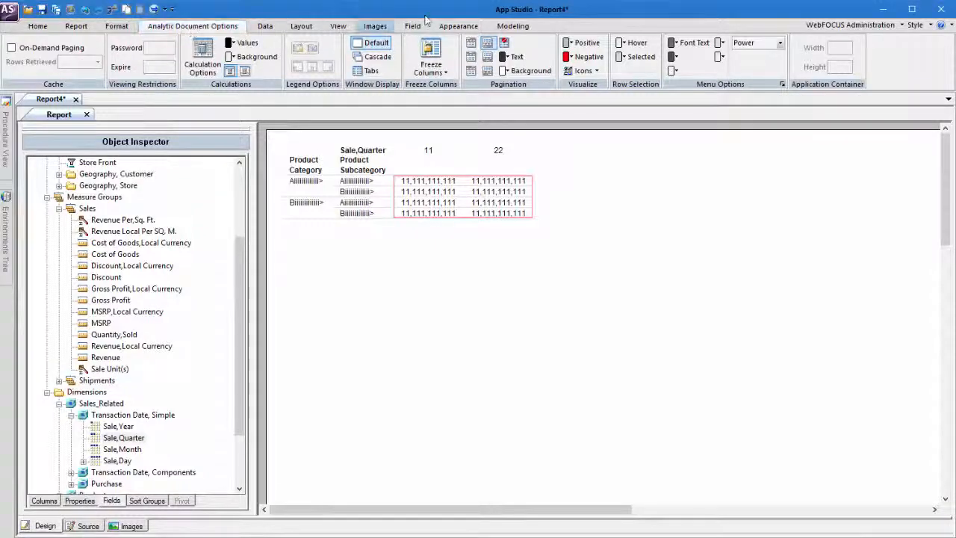
pyautogui.click(512, 26)
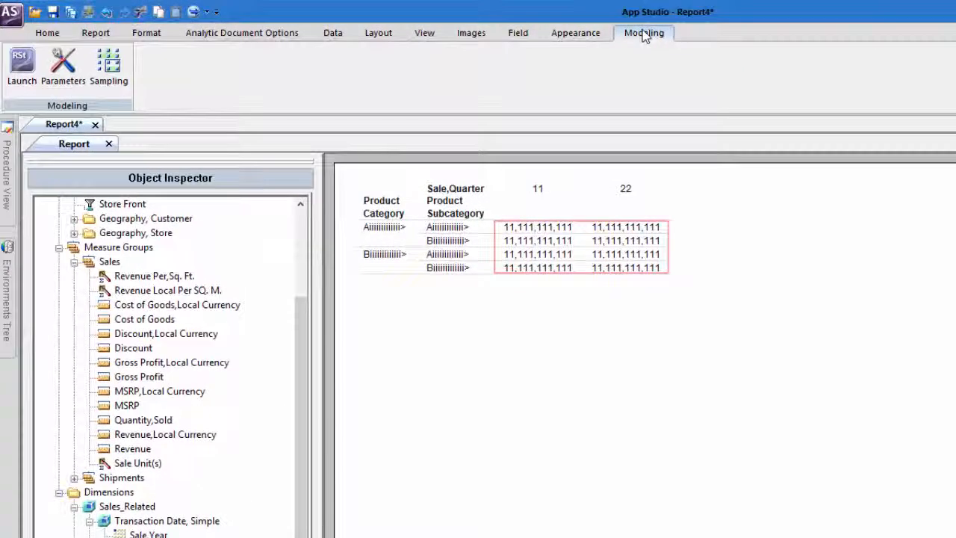